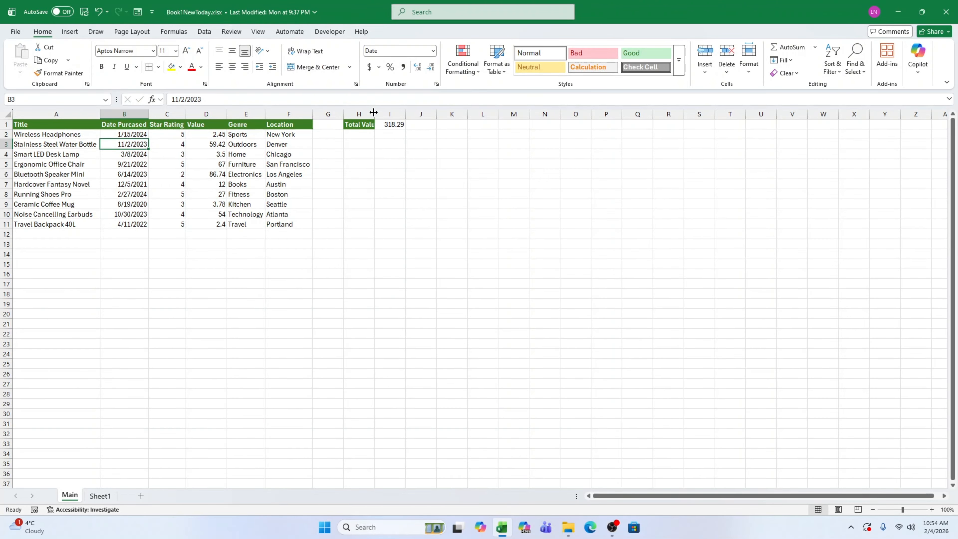
Step: AutoFit the width of column H so the Total Value heading fits its cell
{"action": "double_click", "coordinate": [374, 114]}
{"action": "left_click", "coordinate": [490, 234]}
{"action": "left_click", "coordinate": [528, 326]}
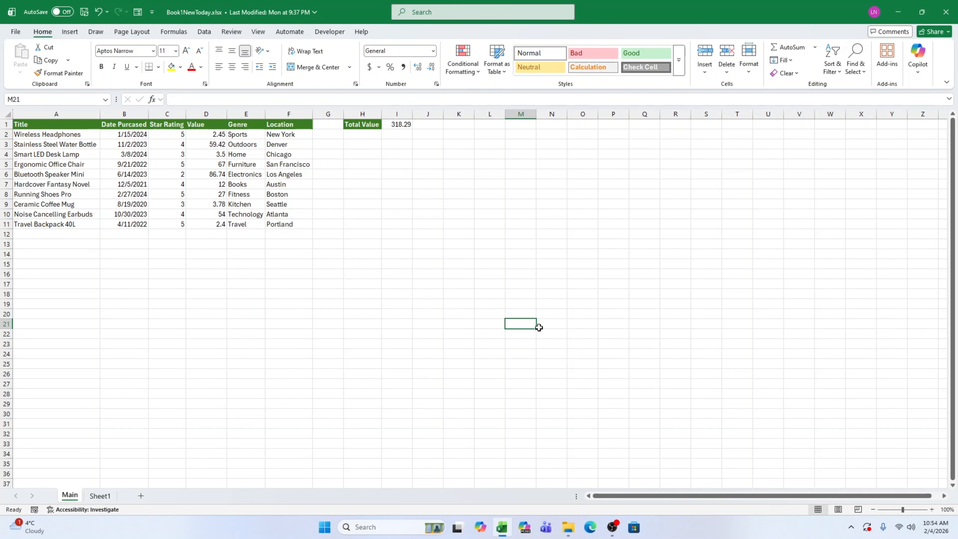
{"action": "left_click_drag", "start_coordinate": [27, 124], "coordinate": [273, 224]}
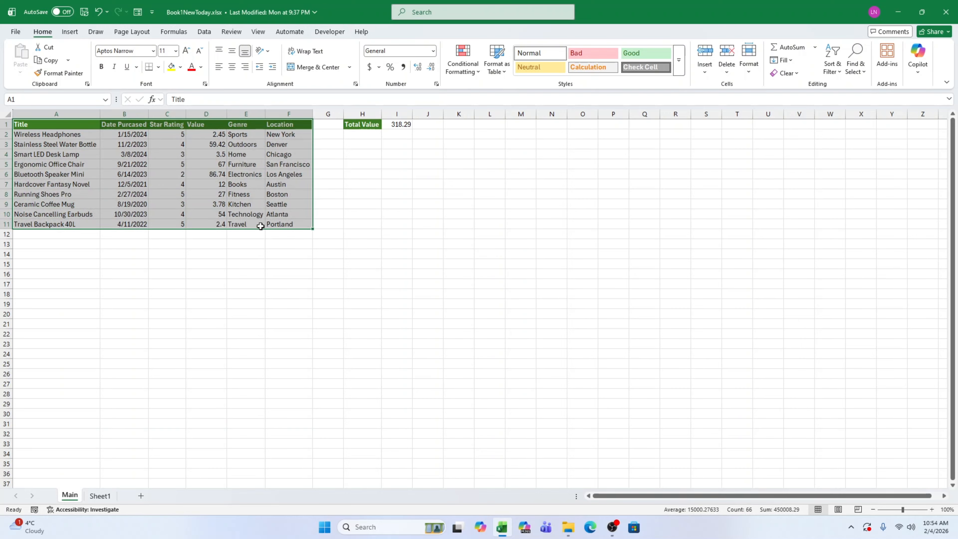
{"action": "left_click", "coordinate": [48, 126]}
{"action": "left_click_drag", "start_coordinate": [49, 126], "coordinate": [50, 225]}
{"action": "left_click", "coordinate": [206, 304]}
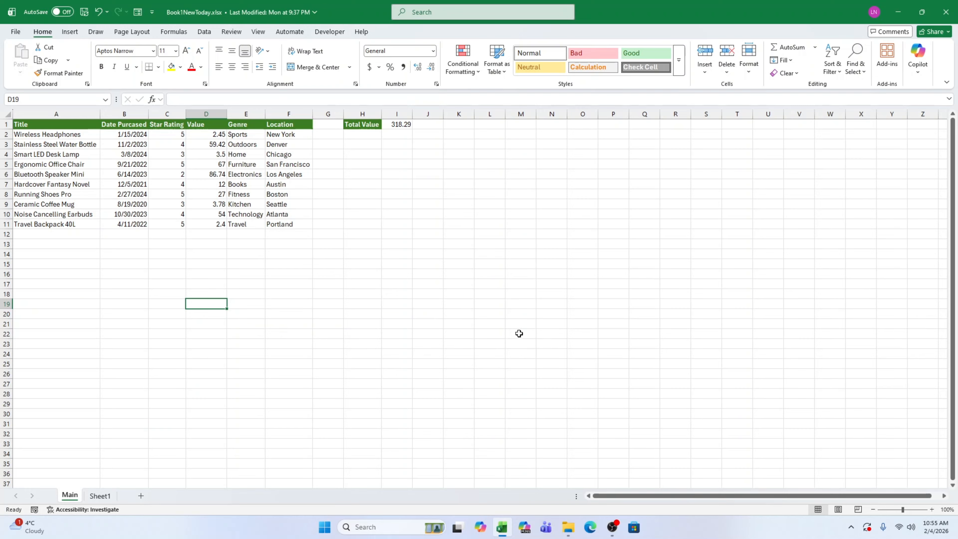
{"action": "left_click", "coordinate": [56, 124]}
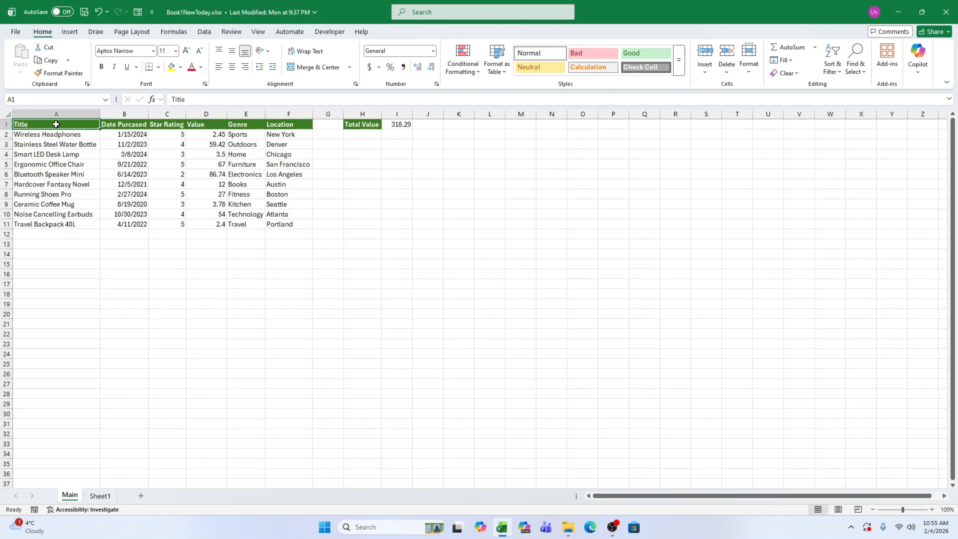
{"action": "key", "text": "ctrl+b"}
Step: Copy the product table in A1:F11 of the Main sheet, leaving out the Total Value cells
{"action": "left_click_drag", "start_coordinate": [56, 125], "coordinate": [304, 227]}
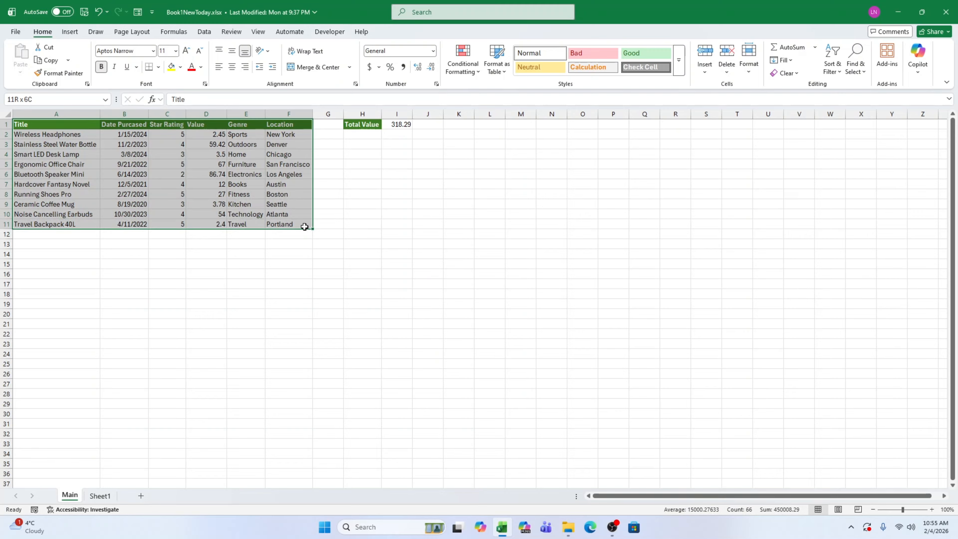
{"action": "left_click_drag", "start_coordinate": [305, 227], "coordinate": [304, 227]}
{"action": "left_click", "coordinate": [8, 114]}
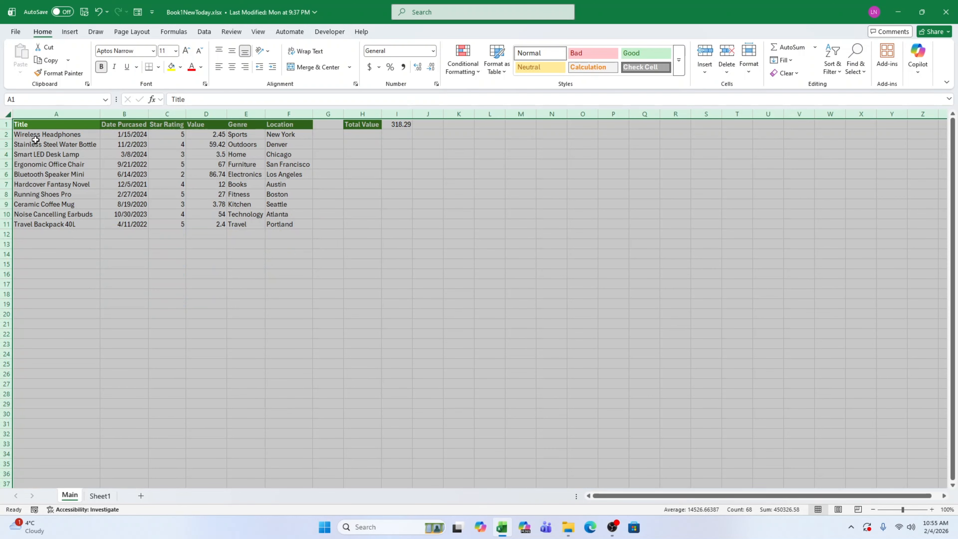
{"action": "left_click_drag", "start_coordinate": [36, 124], "coordinate": [289, 226]}
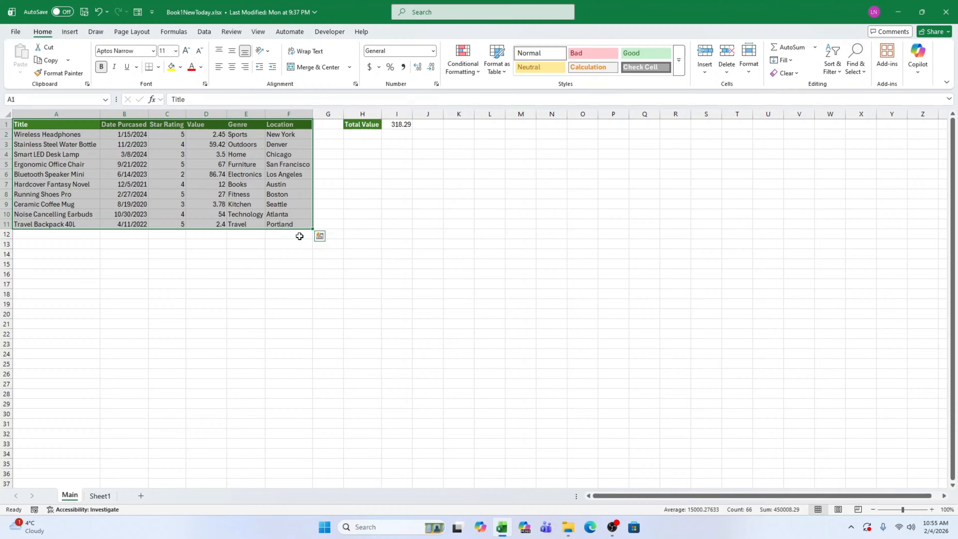
{"action": "key", "text": "ctrl+c"}
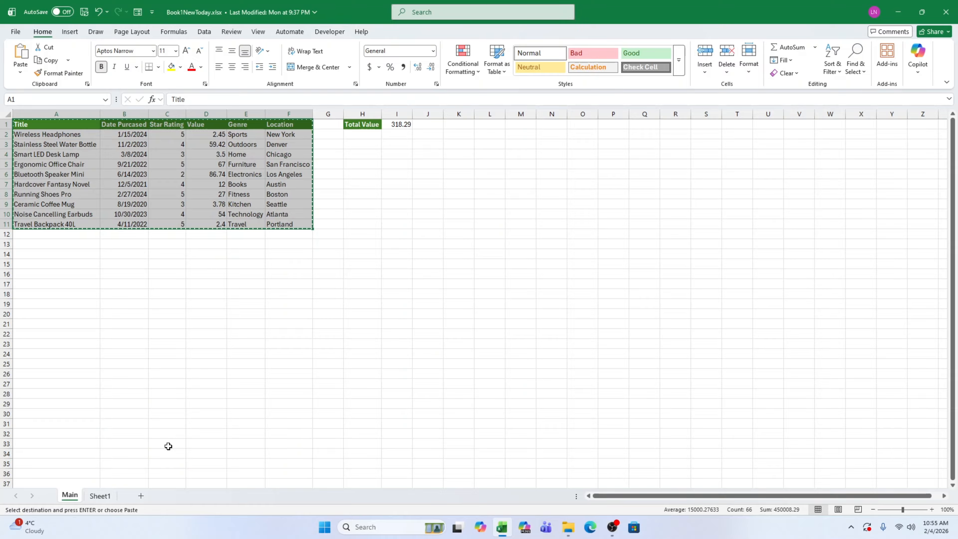
Step: Add a new worksheet and paste the copied table at A1 using Paste Special with Transpose
{"action": "left_click", "coordinate": [141, 497]}
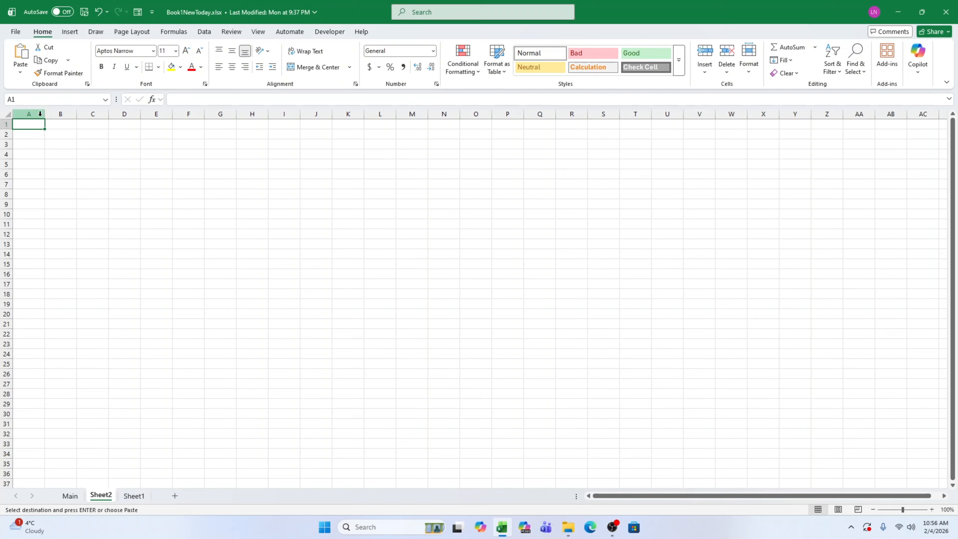
{"action": "right_click", "coordinate": [28, 123]}
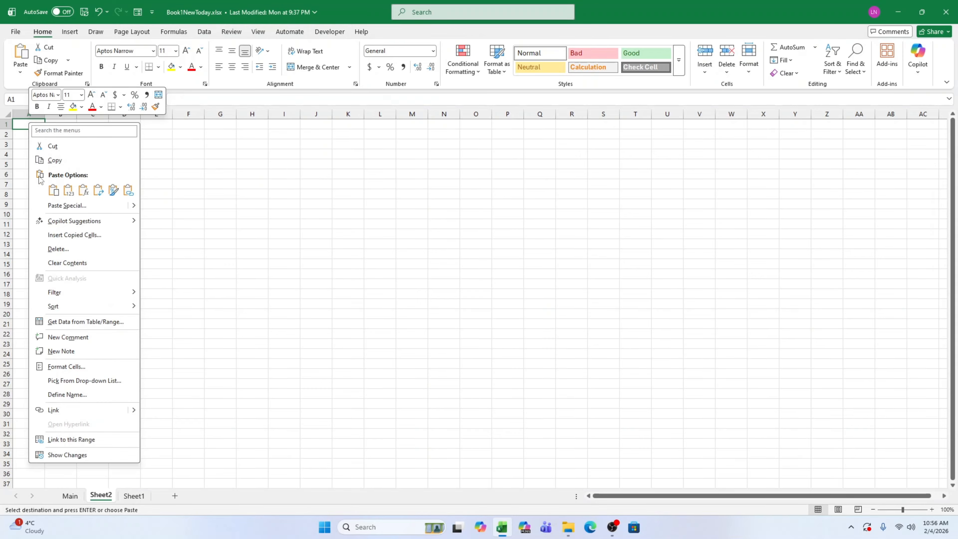
{"action": "left_click", "coordinate": [65, 206]}
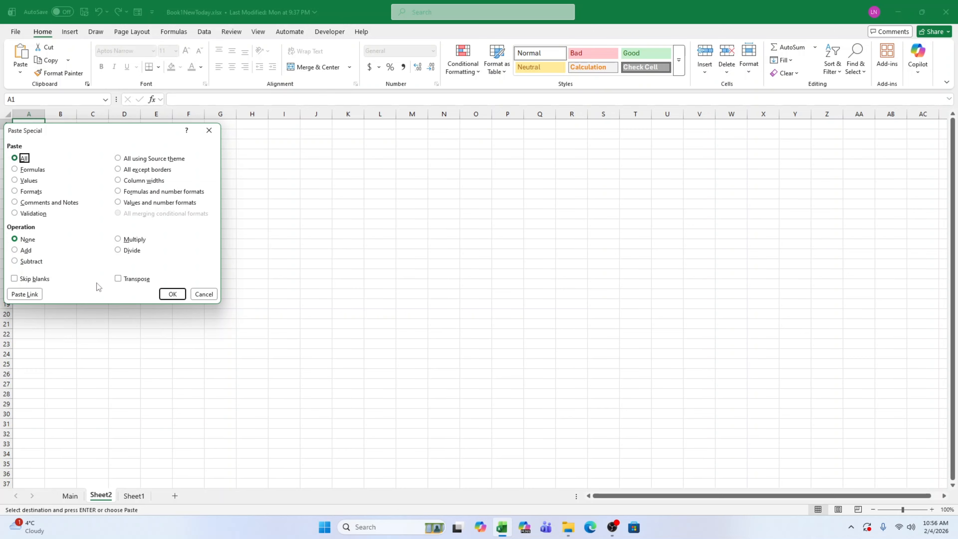
{"action": "left_click", "coordinate": [119, 281]}
{"action": "left_click", "coordinate": [172, 293]}
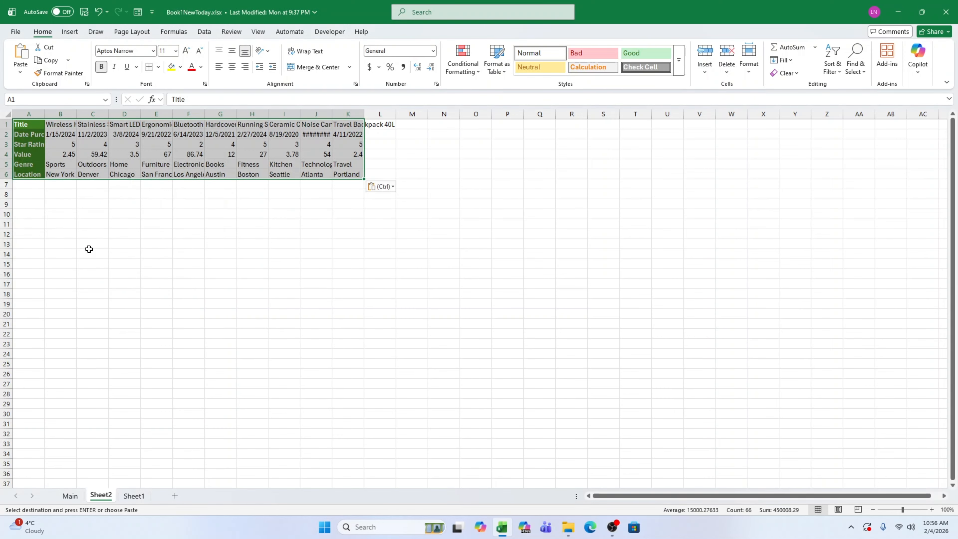
Step: AutoFit the widths of columns A through K of the transposed table
{"action": "double_click", "coordinate": [46, 113]}
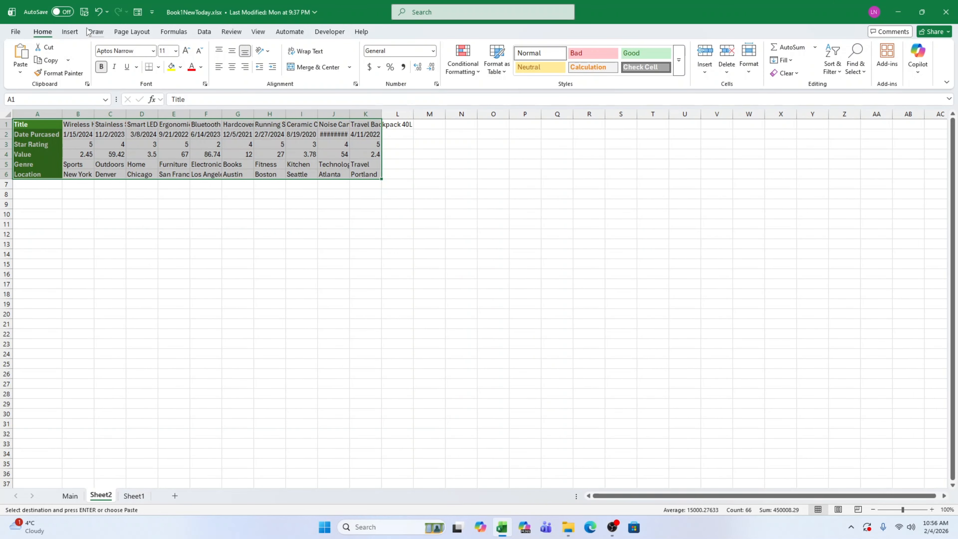
{"action": "left_click", "coordinate": [98, 12]}
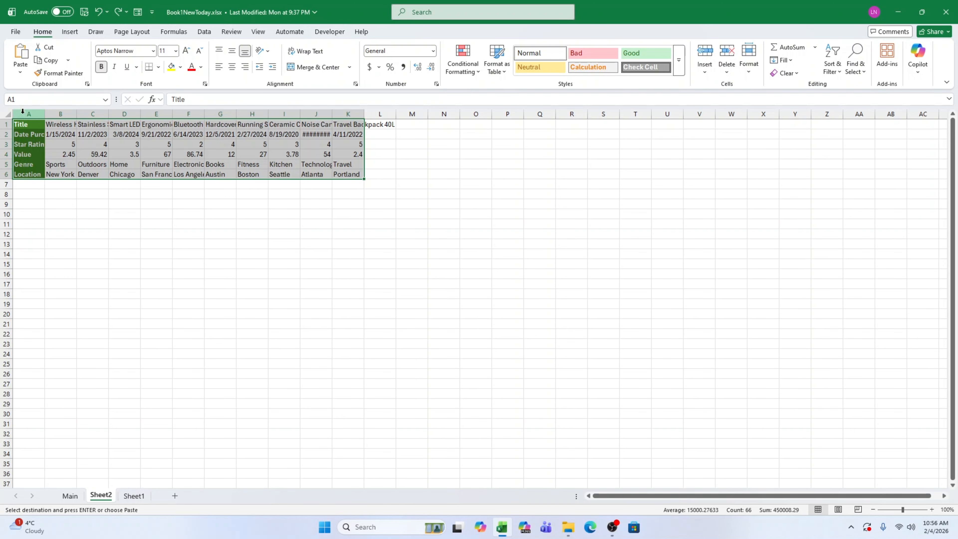
{"action": "left_click_drag", "start_coordinate": [23, 114], "coordinate": [357, 117]}
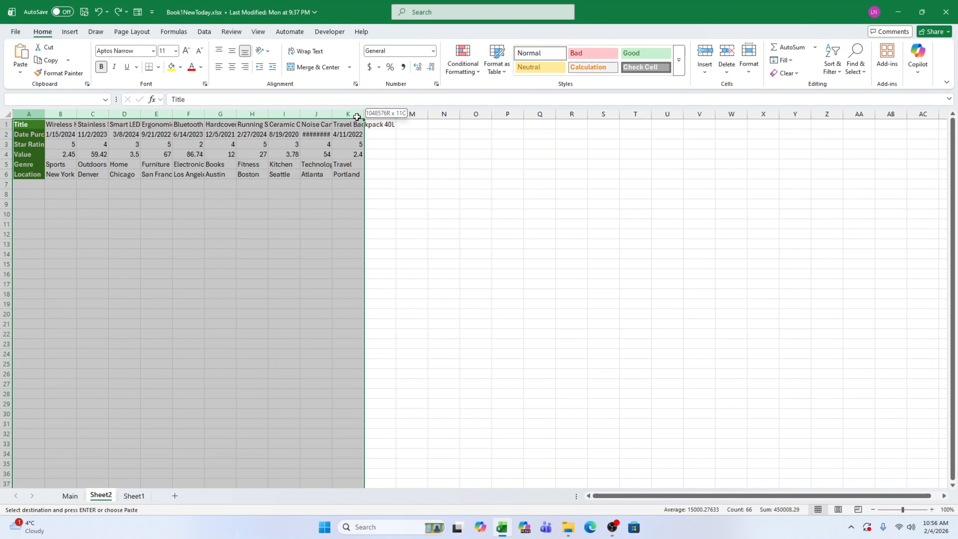
{"action": "left_click_drag", "start_coordinate": [356, 116], "coordinate": [356, 117]}
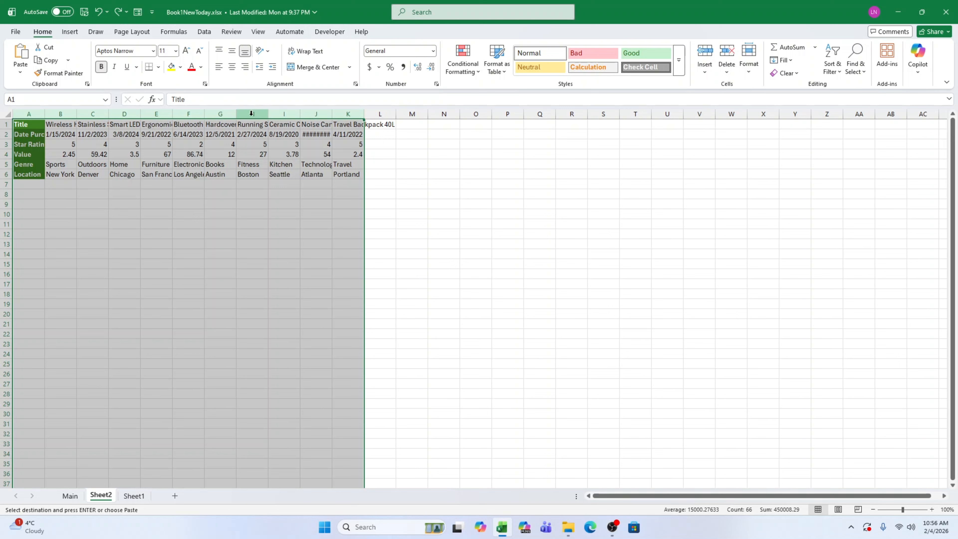
{"action": "double_click", "coordinate": [205, 114]}
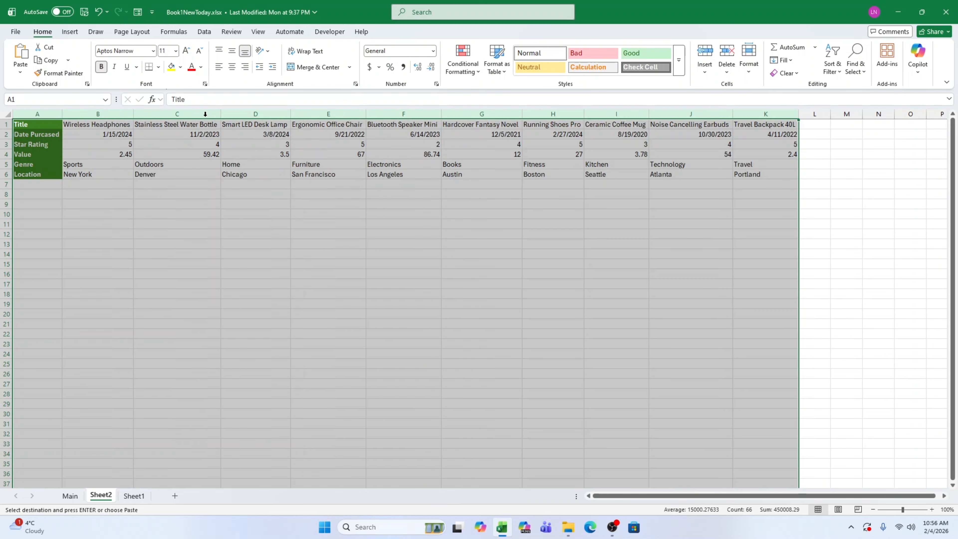
{"action": "left_click", "coordinate": [299, 272]}
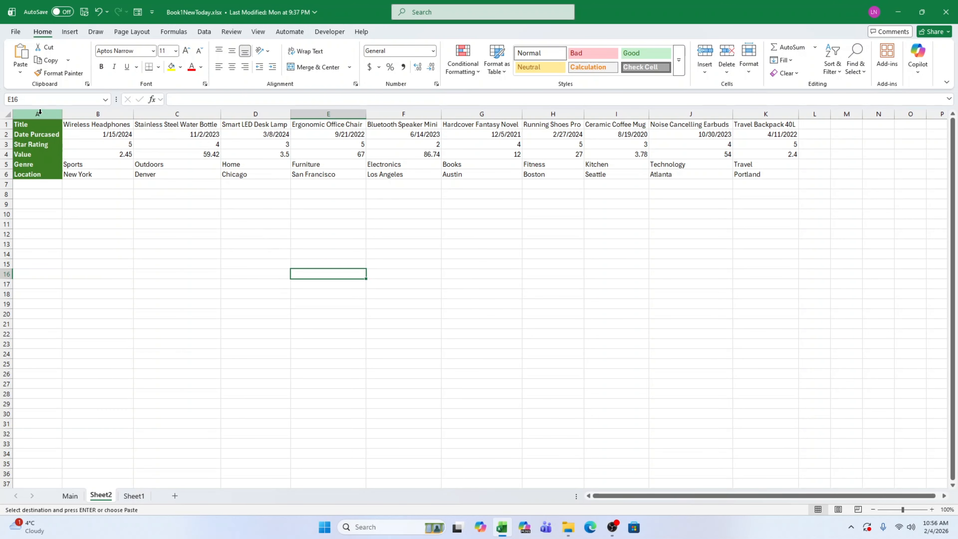
Step: Copy only the transposed table range A1:K6 on Sheet2
{"action": "left_click_drag", "start_coordinate": [39, 111], "coordinate": [765, 113]}
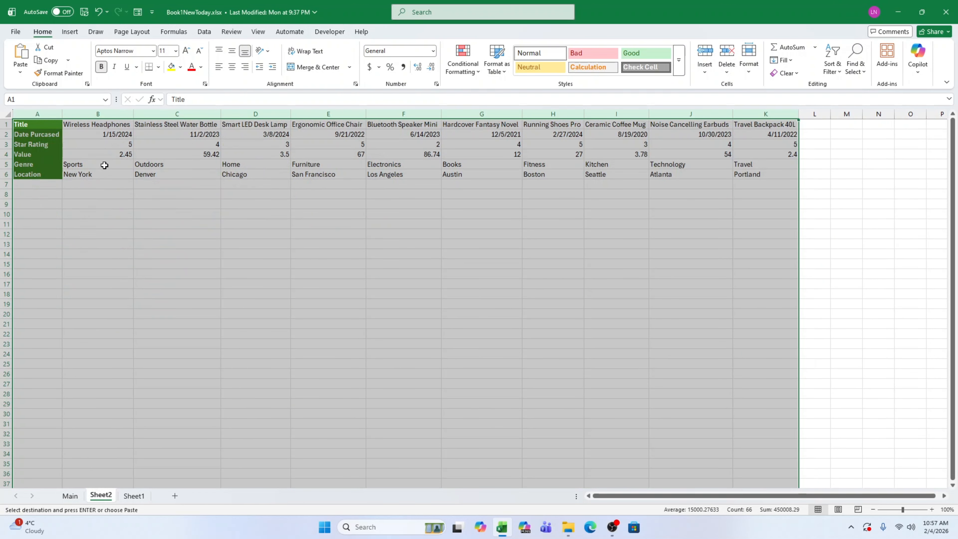
{"action": "right_click", "coordinate": [105, 165]}
{"action": "key", "text": "Escape"}
{"action": "left_click_drag", "start_coordinate": [22, 125], "coordinate": [776, 175]}
{"action": "right_click", "coordinate": [777, 176]}
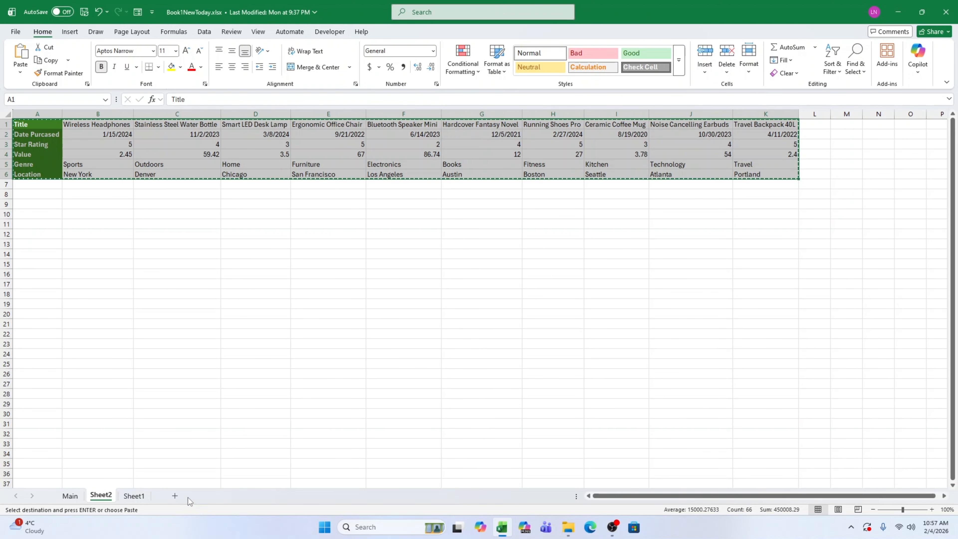
Step: Add another worksheet and paste the copied horizontal table at A1 with Transpose to restore its vertical layout
{"action": "left_click", "coordinate": [174, 495]}
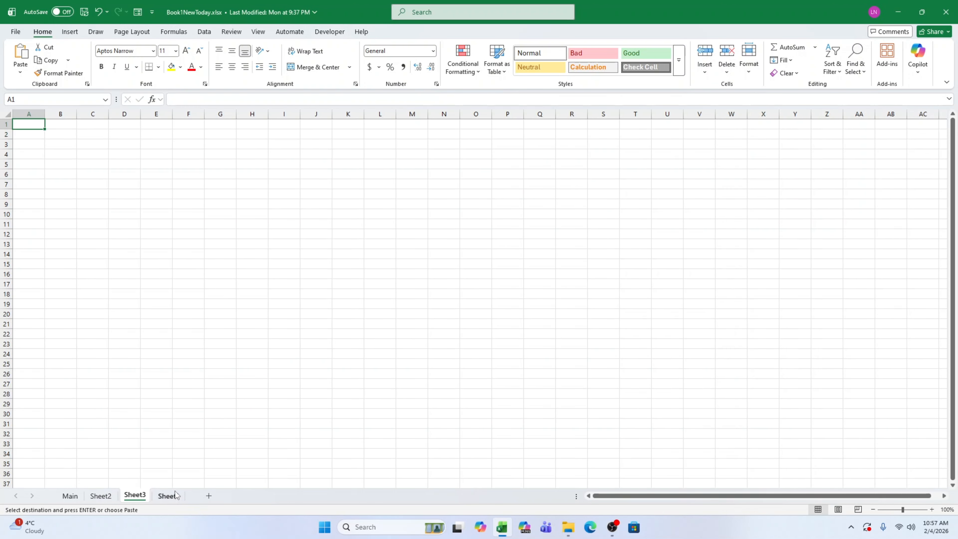
{"action": "right_click", "coordinate": [40, 121]}
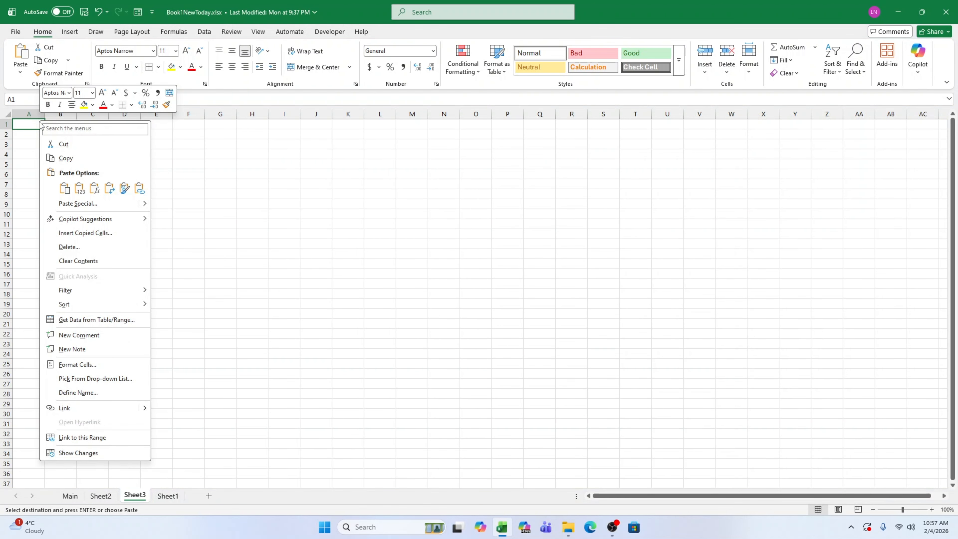
{"action": "left_click", "coordinate": [70, 204]}
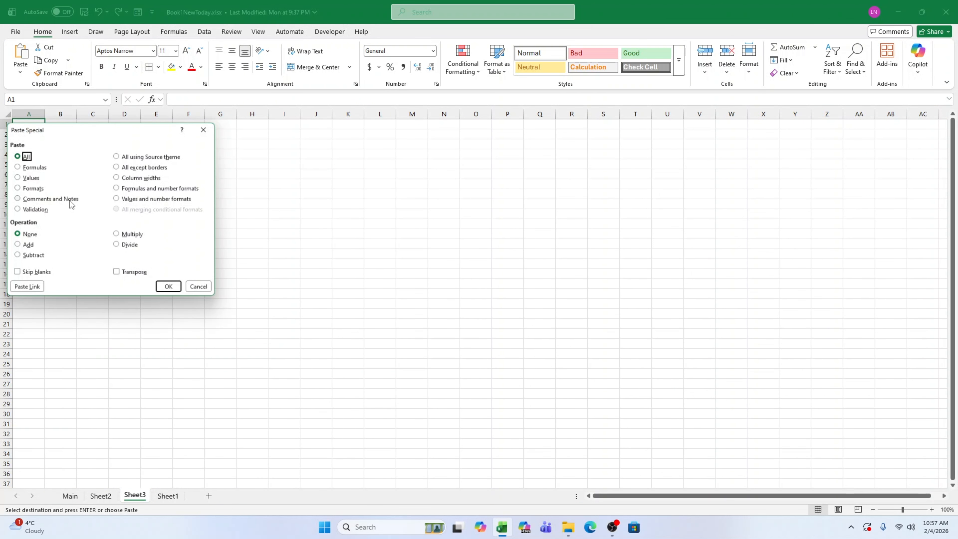
{"action": "left_click", "coordinate": [118, 276]}
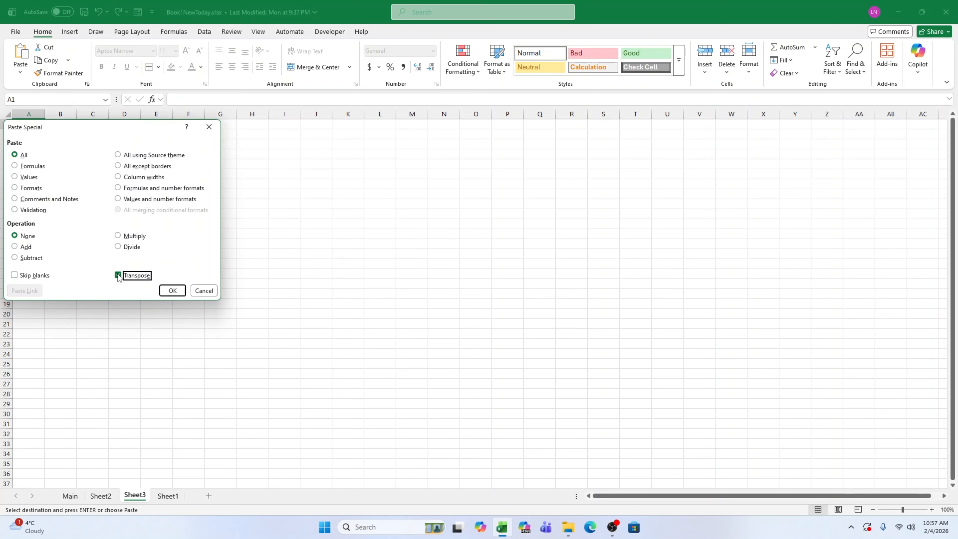
{"action": "left_click", "coordinate": [172, 291]}
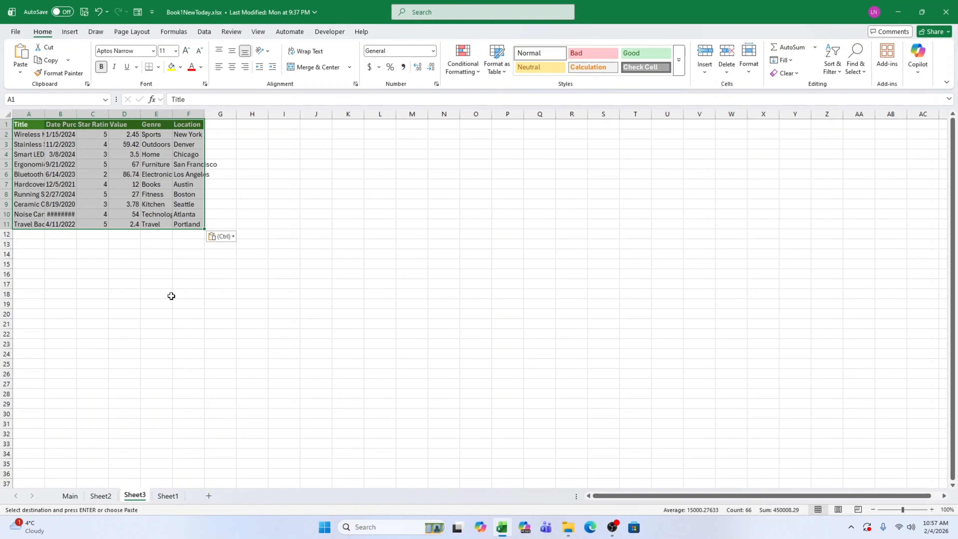
Step: AutoFit the widths of columns A through F of the pasted table on Sheet3
{"action": "double_click", "coordinate": [45, 113]}
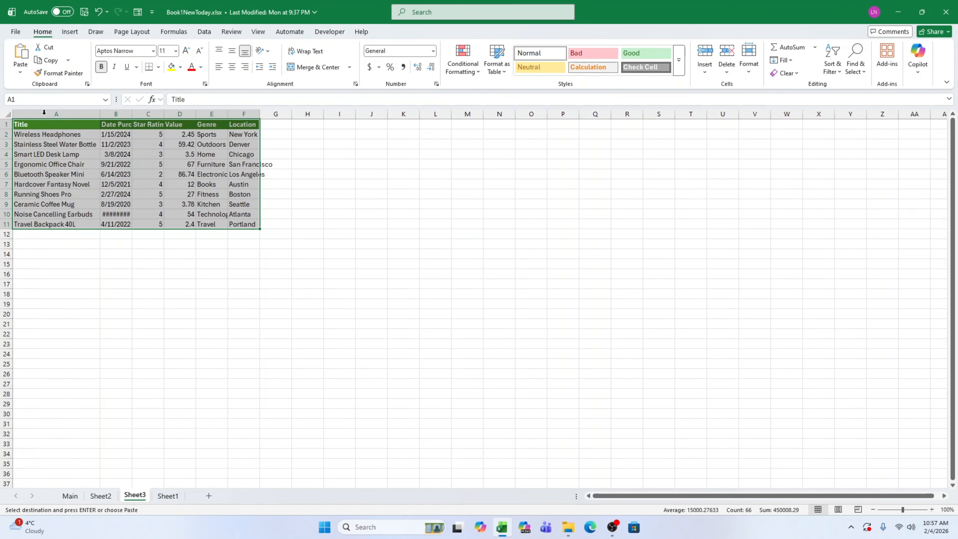
{"action": "left_click", "coordinate": [128, 114]}
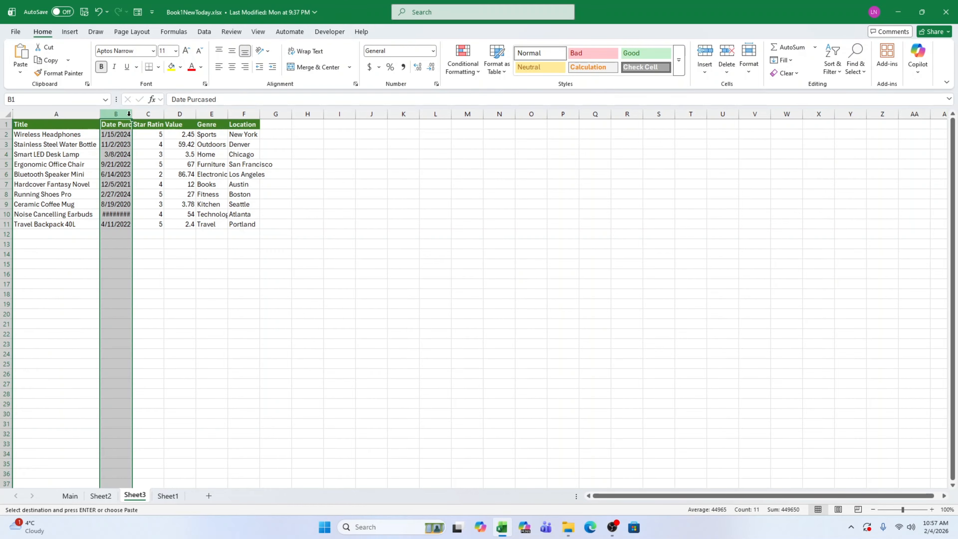
{"action": "left_click_drag", "start_coordinate": [57, 113], "coordinate": [233, 113]}
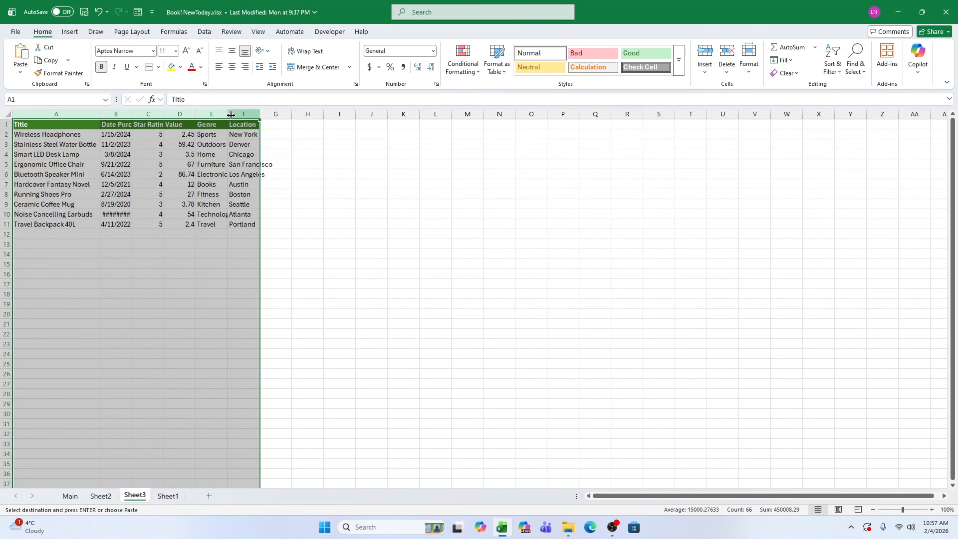
{"action": "double_click", "coordinate": [227, 113]}
{"action": "left_click", "coordinate": [405, 304]}
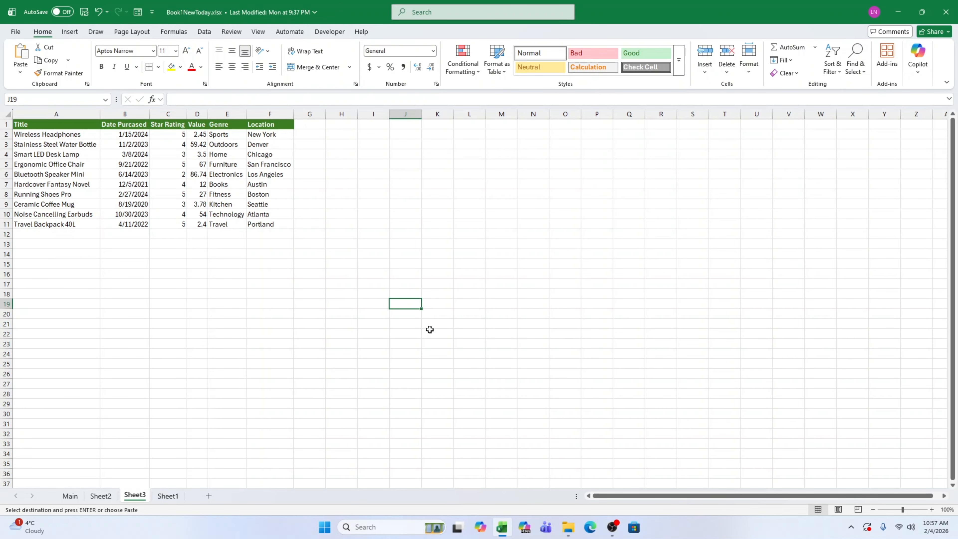